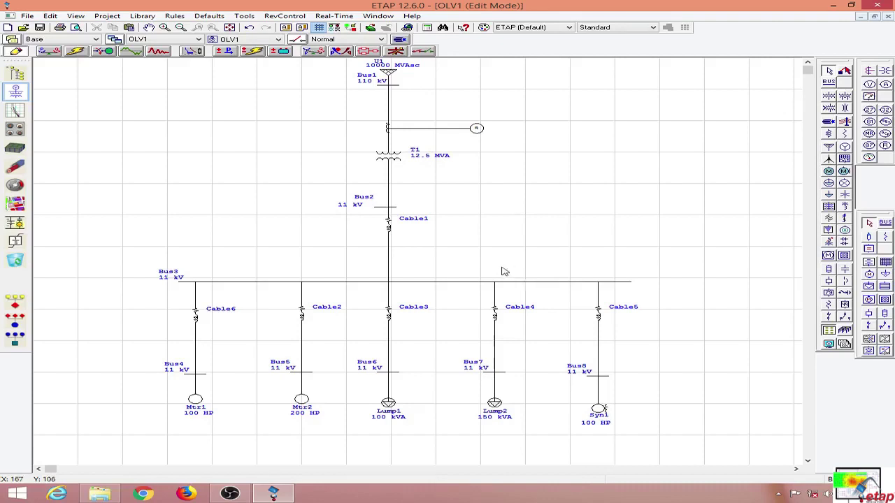
Check transformer T1's voltage and power ratings in its editor, then close it
double_click(390, 153)
left_click_drag(362, 97, 569, 81)
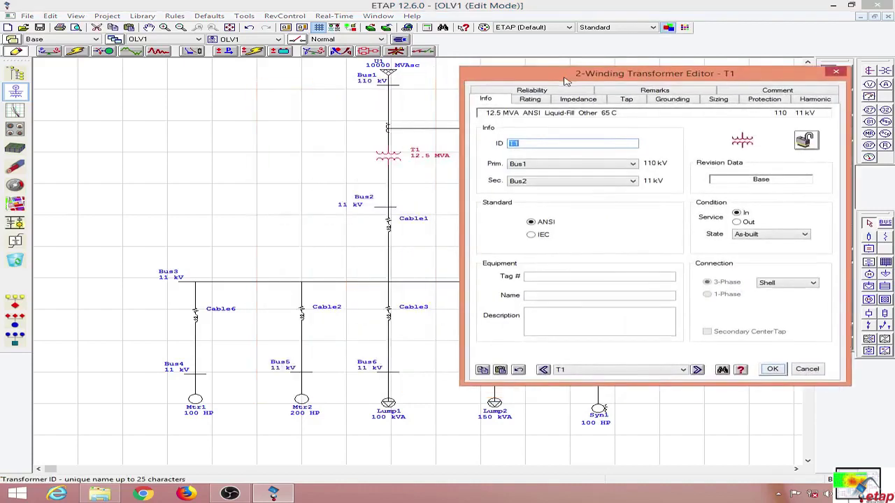
left_click(530, 99)
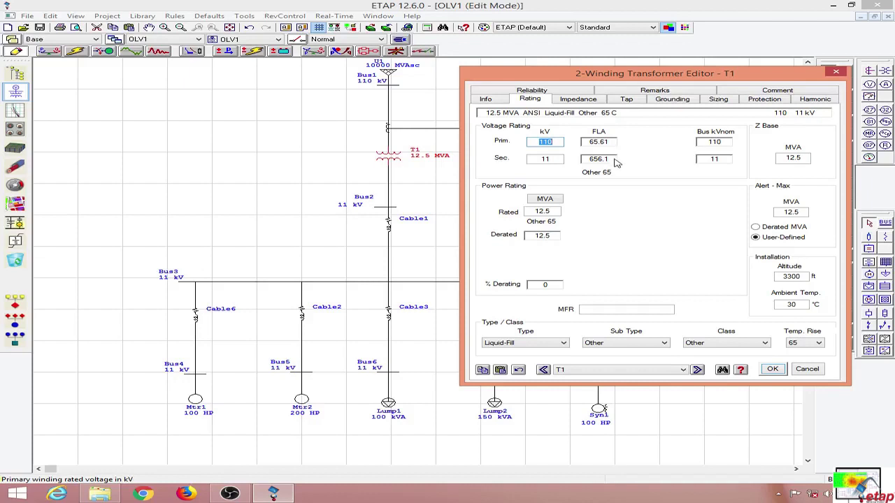
left_click(772, 368)
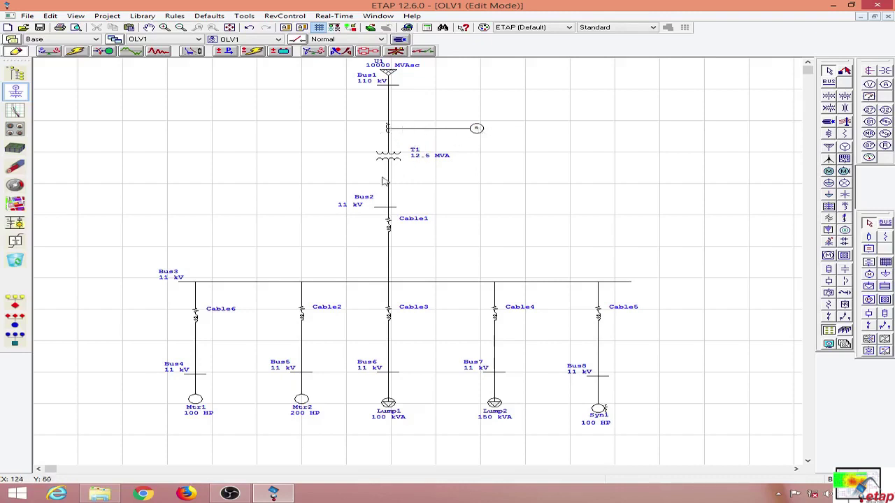
Place a CT below T1, breaker CB10 between Bus1 and T1, and CB11 between T1 and Bus2
left_click(869, 70)
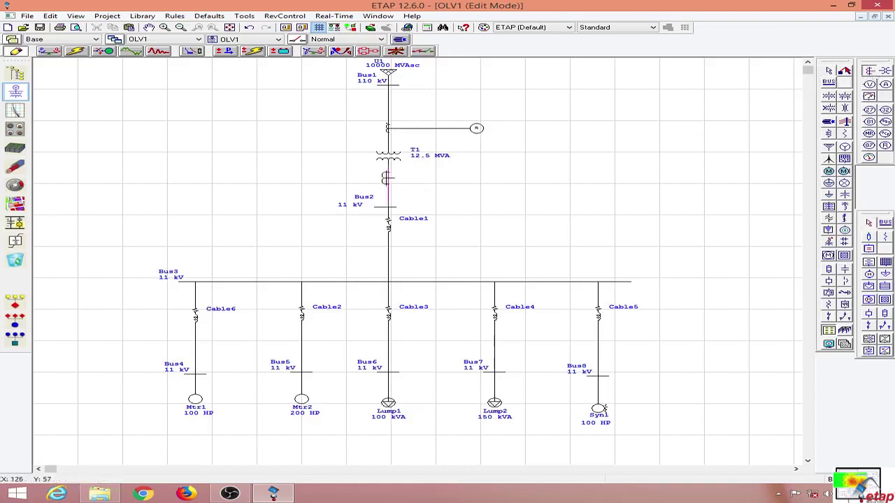
left_click(388, 176)
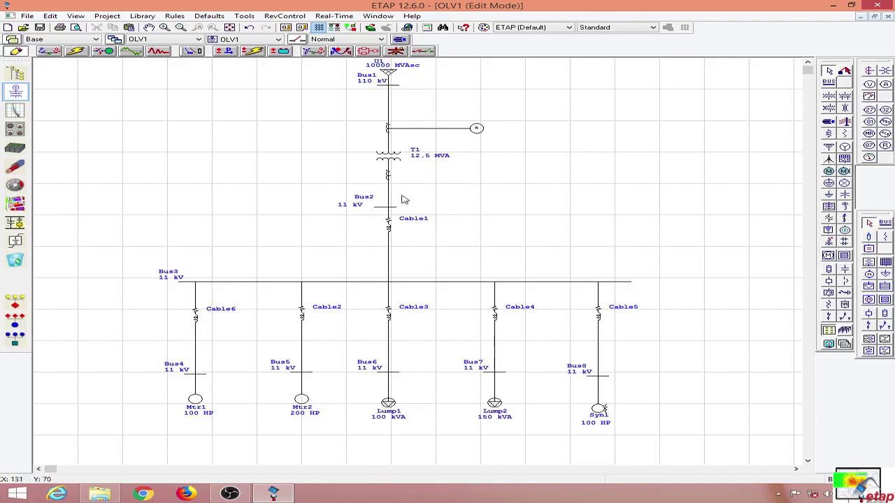
left_click(832, 286)
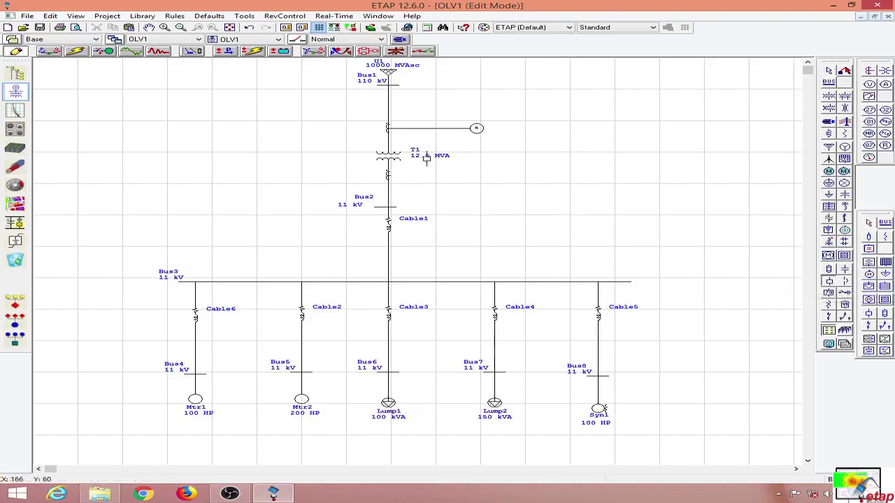
left_click(388, 104)
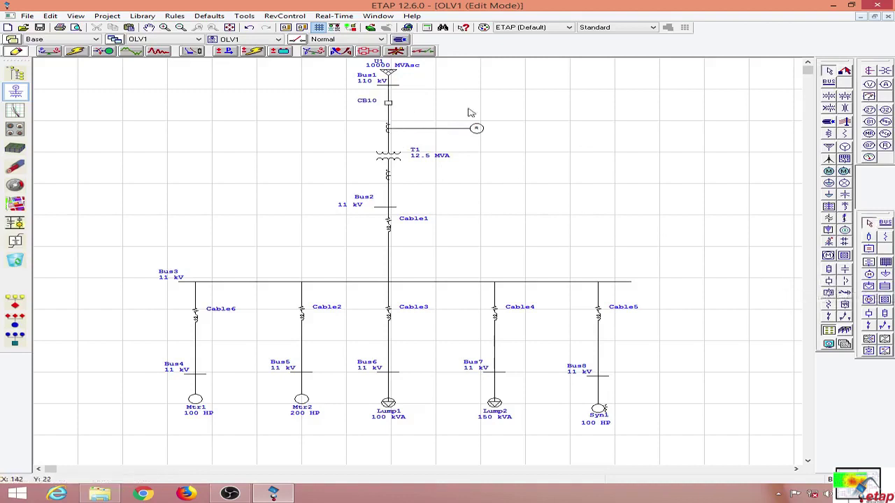
left_click(829, 280)
left_click(386, 193)
Load ABB 121PM20 library ratings into breaker CB10
double_click(389, 104)
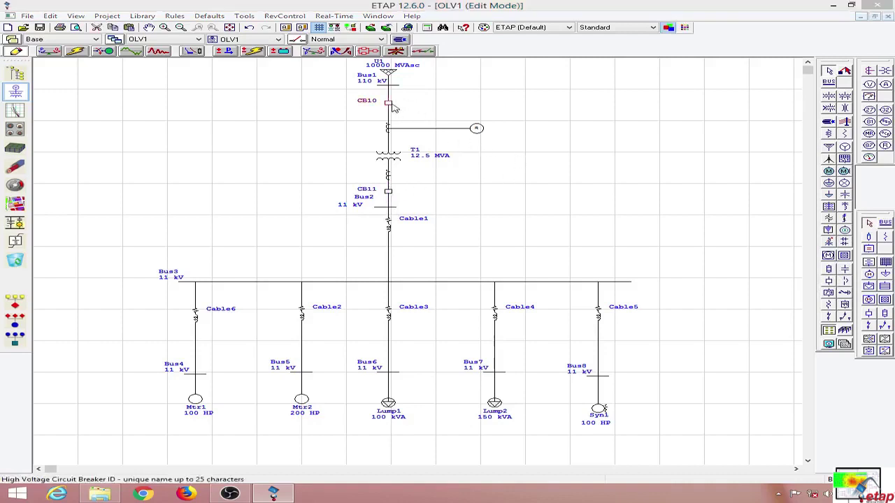
left_click(311, 128)
left_click(419, 175)
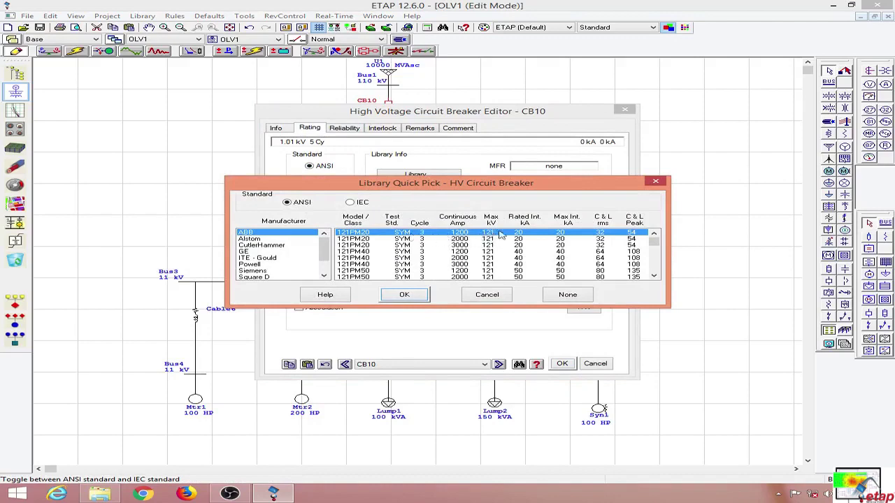
left_click(425, 294)
left_click(563, 364)
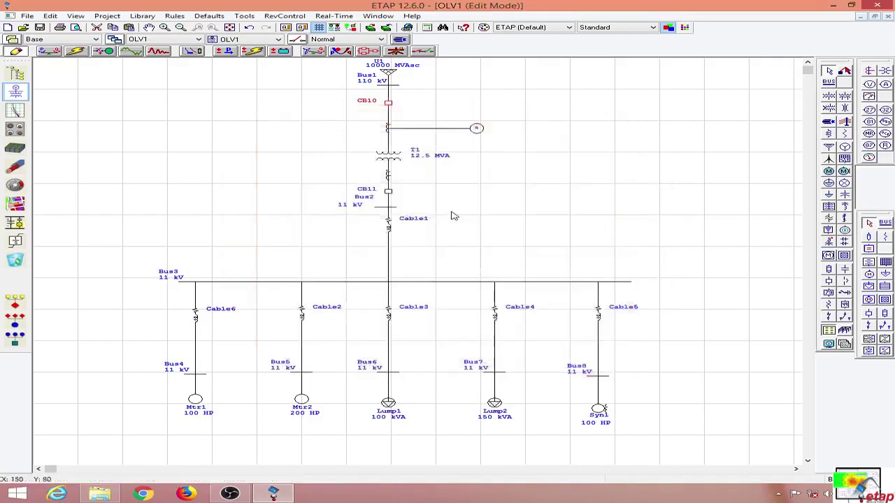
Load ABB 15ADV23 library ratings into breaker CB11
double_click(389, 193)
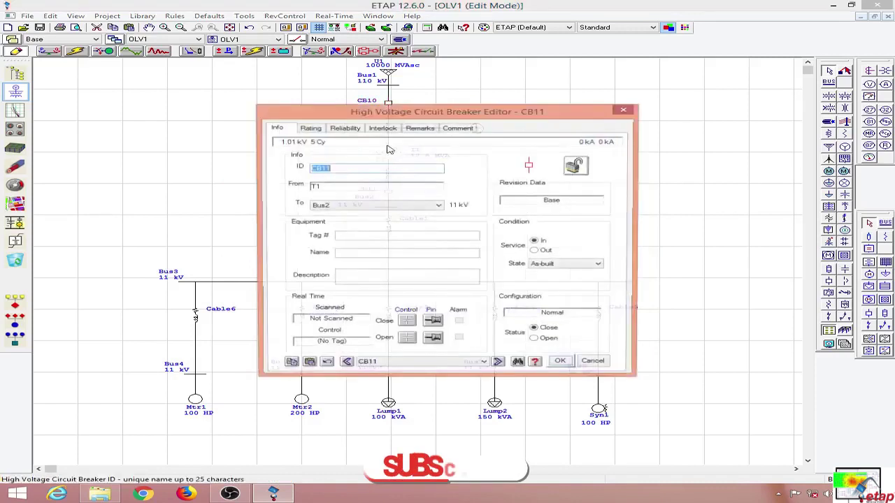
left_click(312, 128)
left_click(427, 177)
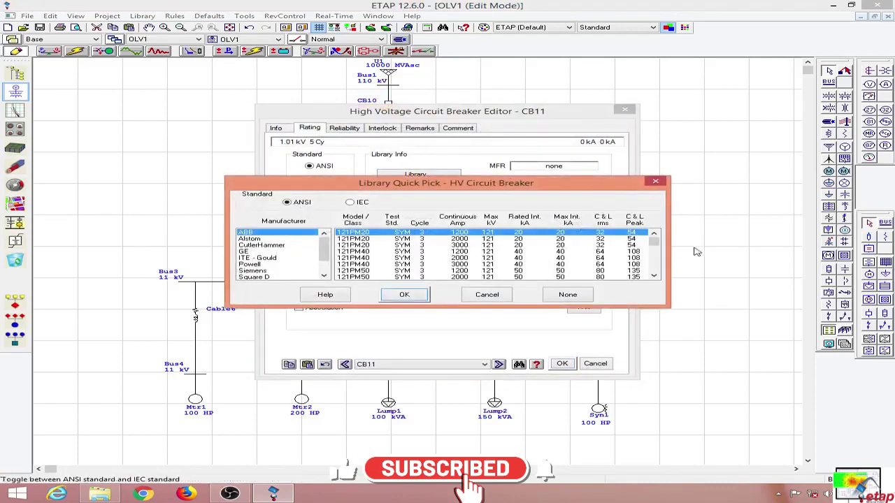
left_click_drag(655, 241, 655, 246)
left_click(447, 251)
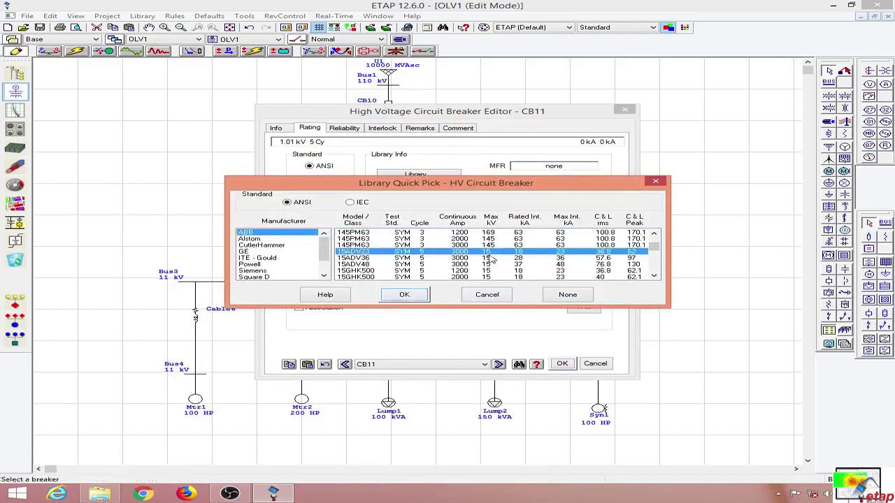
left_click(414, 297)
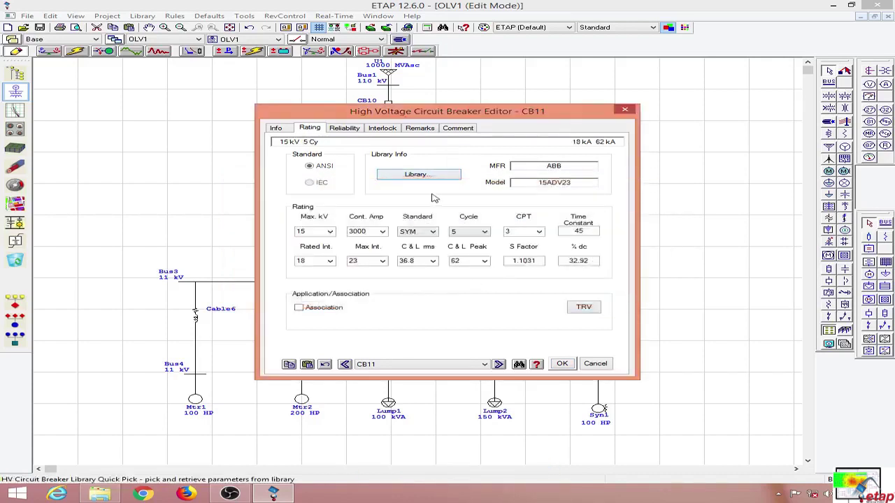
left_click(563, 364)
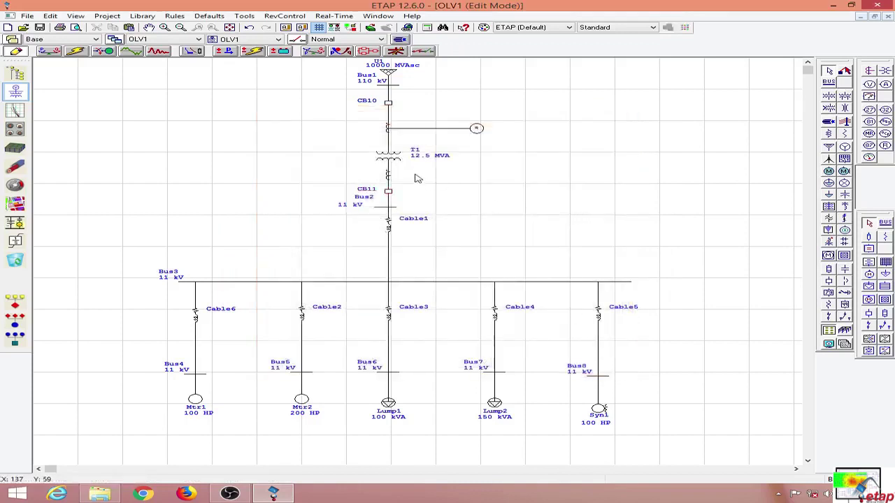
Place an 87 differential relay right of T1 and wire it to the CT below T1
left_click(874, 147)
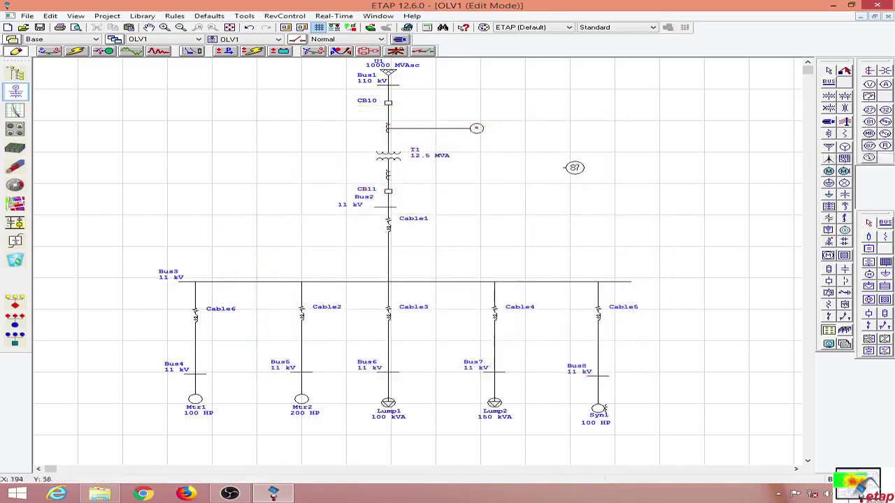
left_click(523, 157)
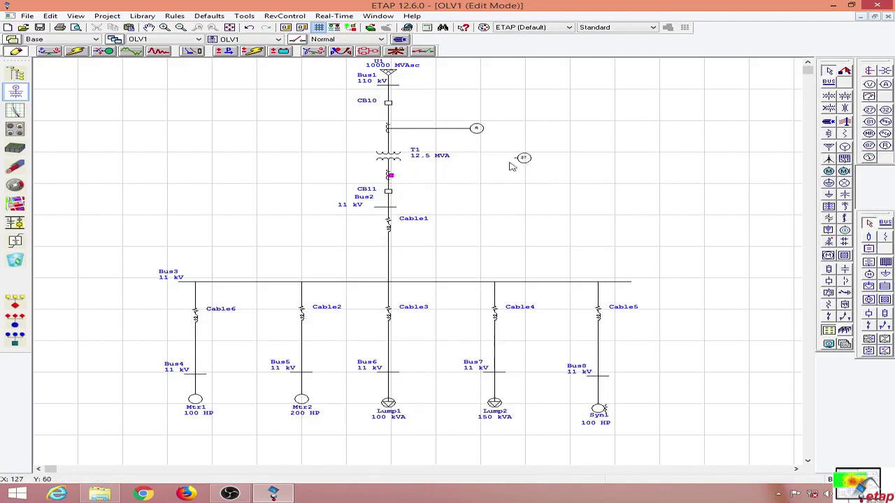
mouse_move(511, 165)
left_mouse_down()
mouse_move(390, 175)
mouse_move(431, 161)
mouse_move(433, 148)
left_mouse_up()
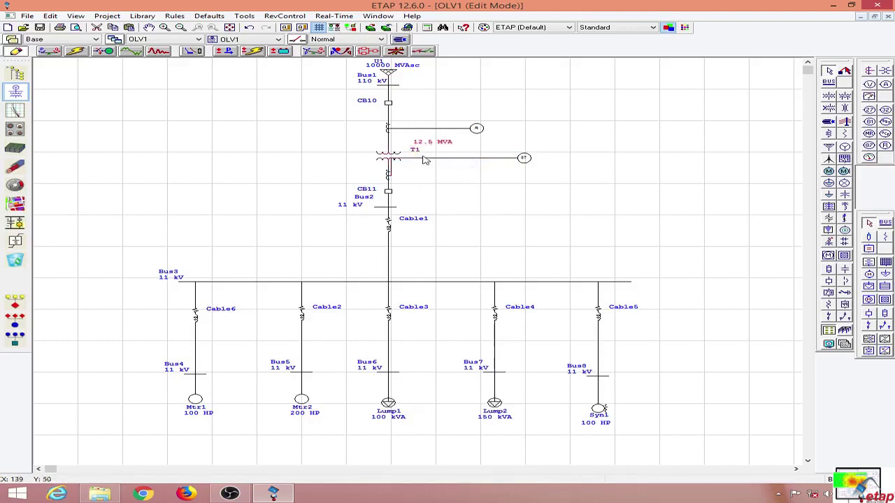
left_click(447, 158)
left_click_drag(482, 164, 432, 180)
left_click_drag(528, 161, 547, 149)
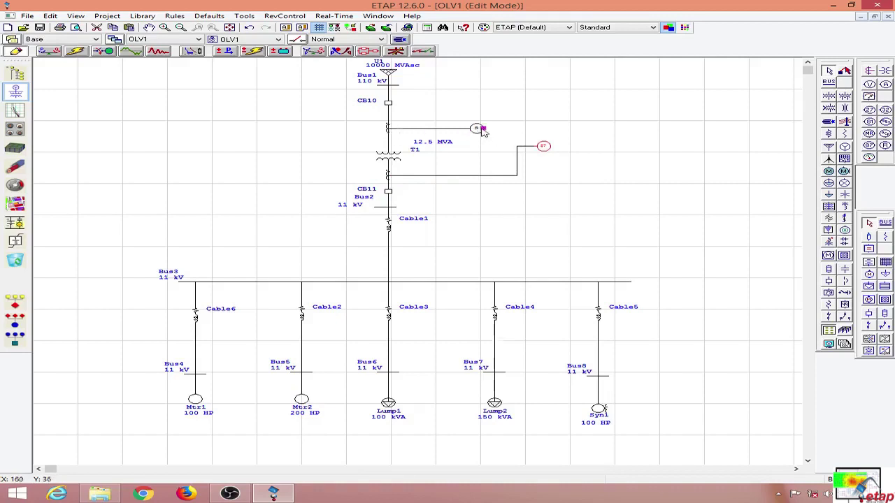
Wire the CT above T1 to the relay and tidy the connection line
left_click_drag(482, 131, 565, 144)
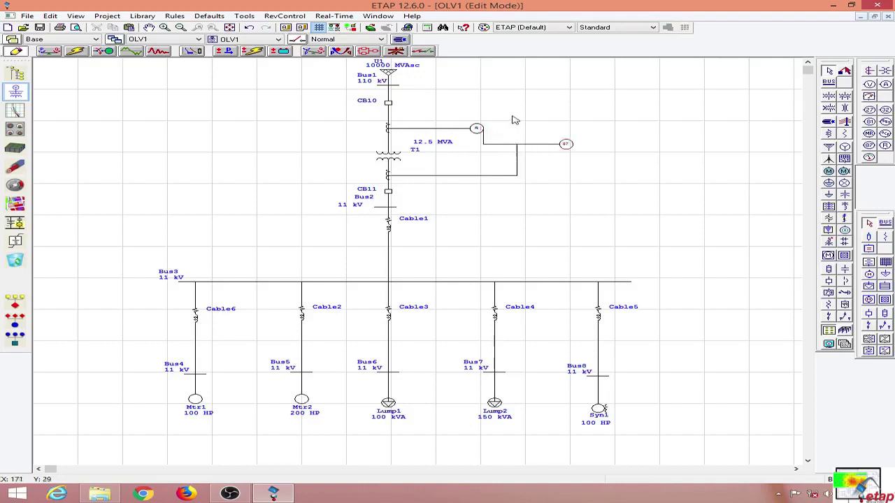
left_click(487, 144)
left_click_drag(487, 144, 520, 142)
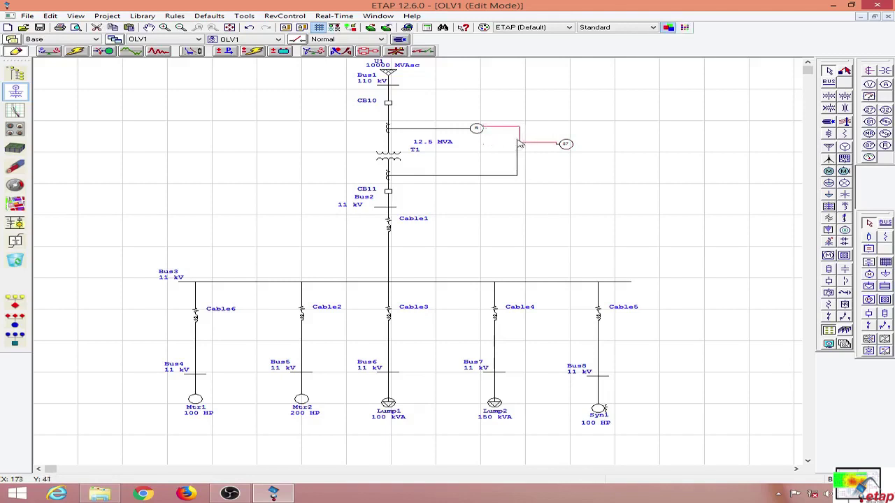
key("Delete")
key("ctrl+z")
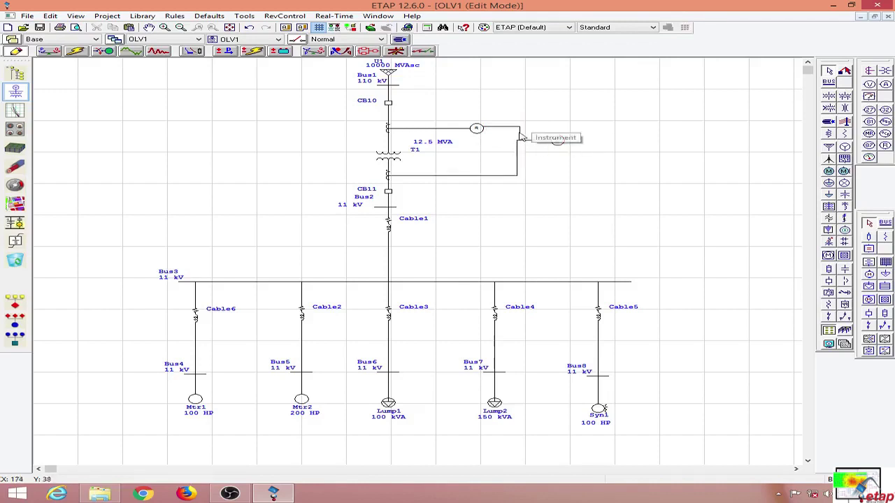
left_click(519, 137)
left_click(557, 124)
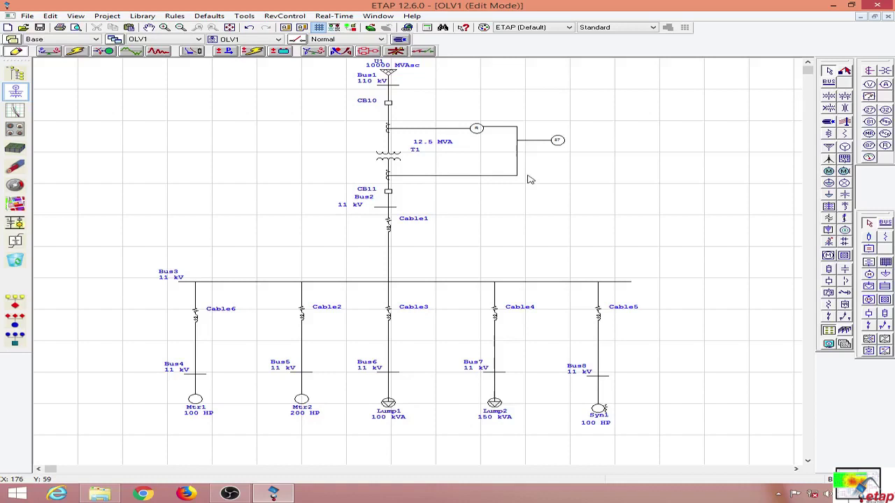
left_click(558, 141)
Assign Relay4 the ALSTOM CAG14 model, filtered by transformer protection and Differential function
double_click(557, 141)
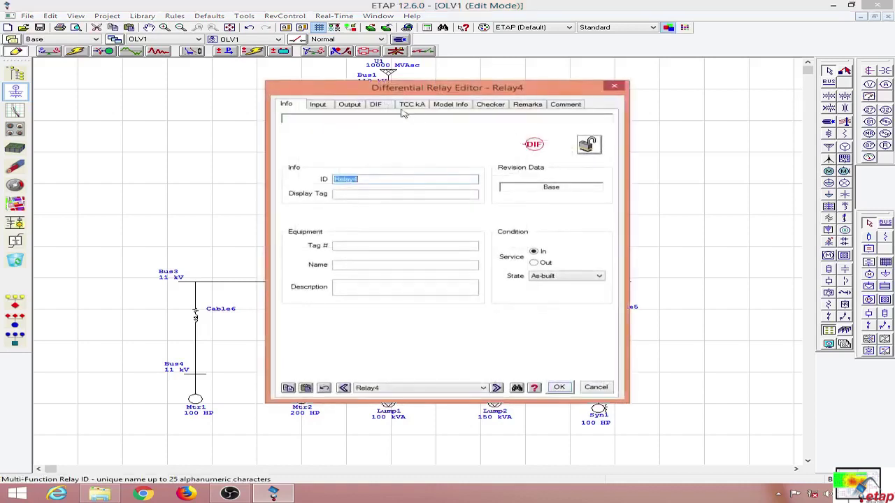
left_click(377, 106)
left_click_drag(428, 95, 625, 78)
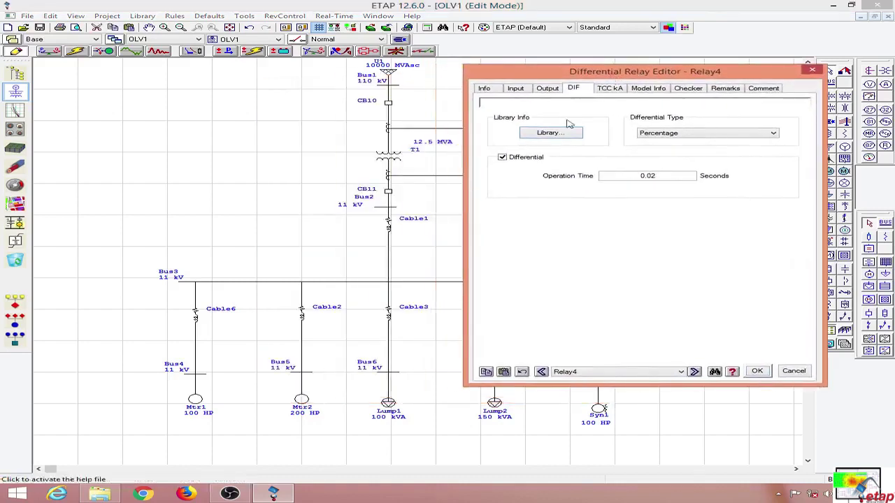
left_click(551, 132)
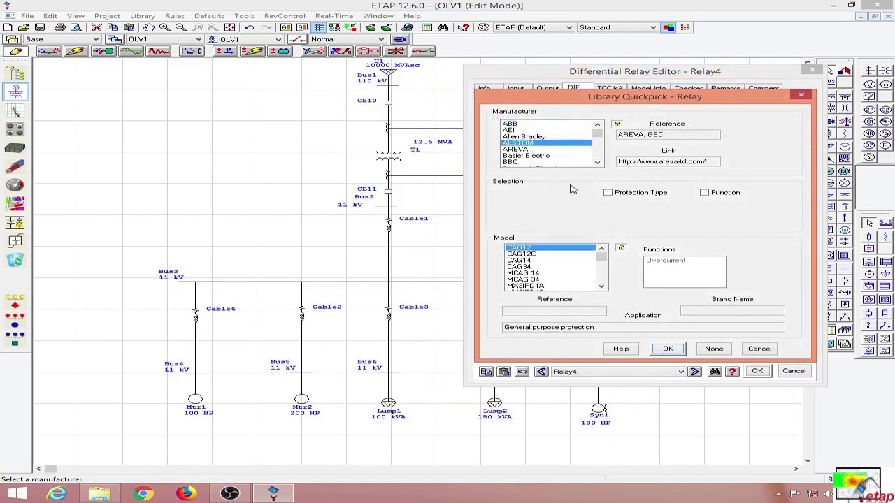
left_click(617, 195)
left_click(668, 204)
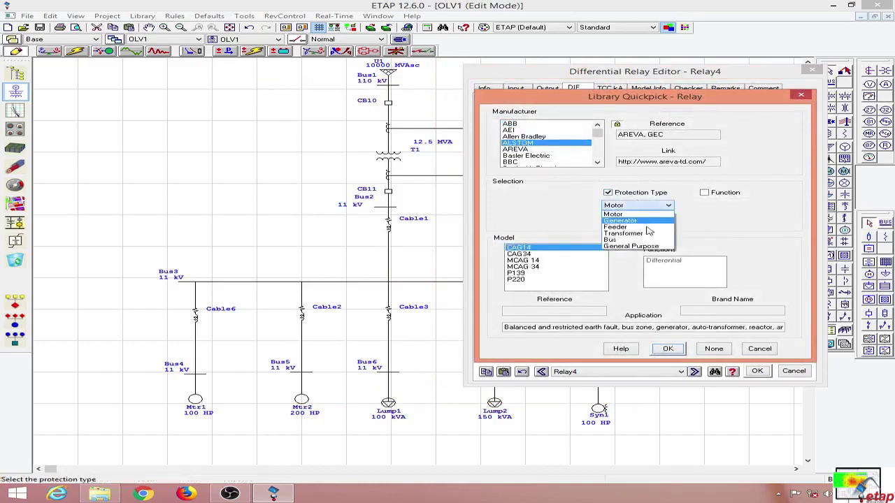
left_click(633, 232)
left_click(734, 191)
left_click(727, 204)
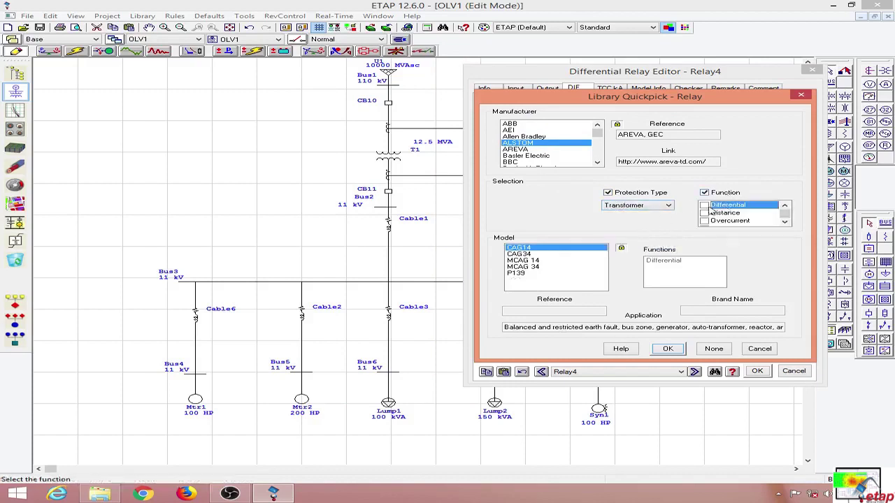
left_click(704, 205)
left_click(668, 349)
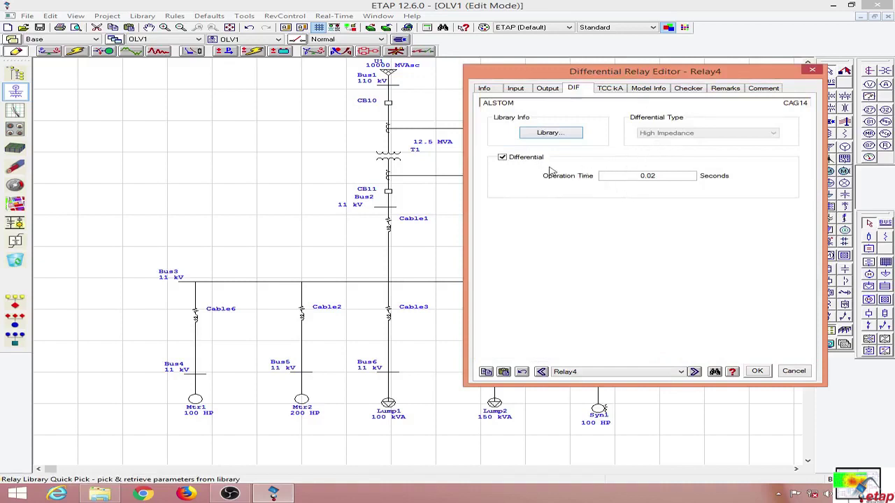
Add output interlocks making Relay4 open breakers CB10 and CB11
left_click(549, 89)
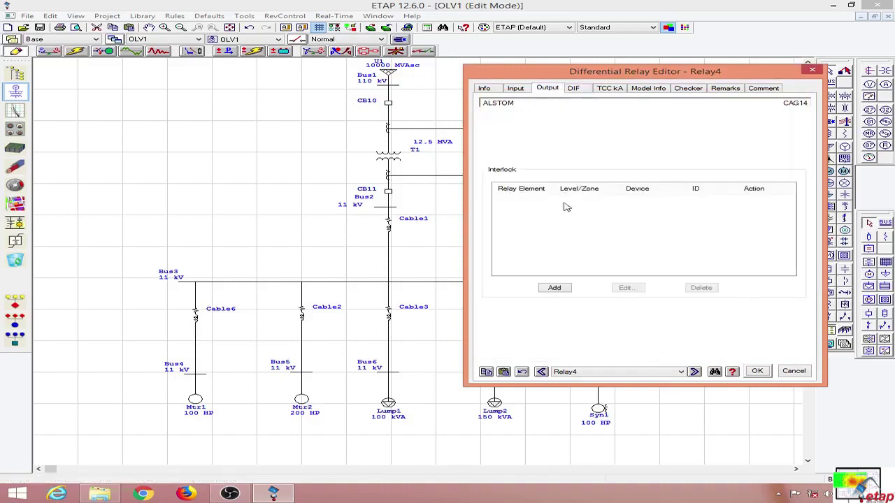
left_click(560, 288)
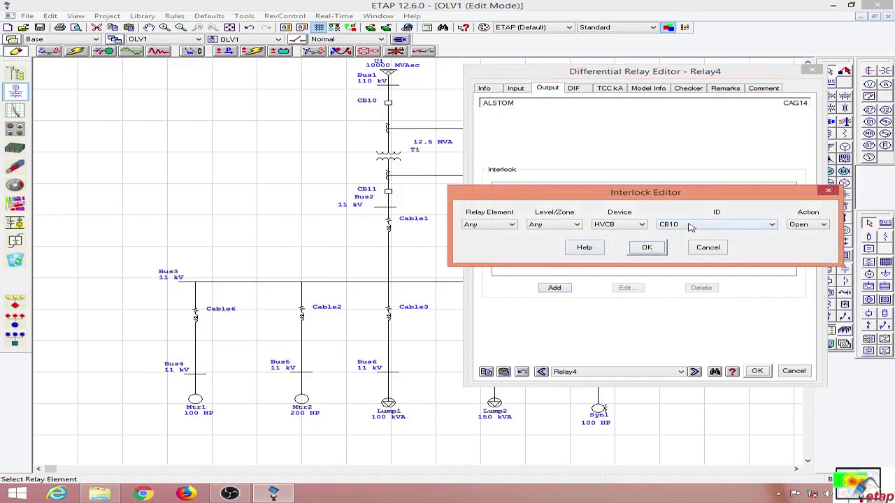
left_click(647, 249)
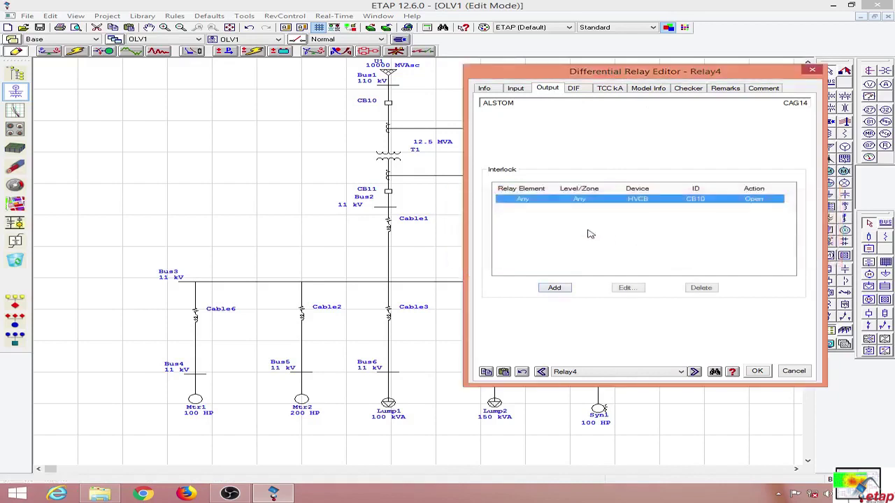
left_click(559, 288)
left_click(699, 225)
left_click(674, 242)
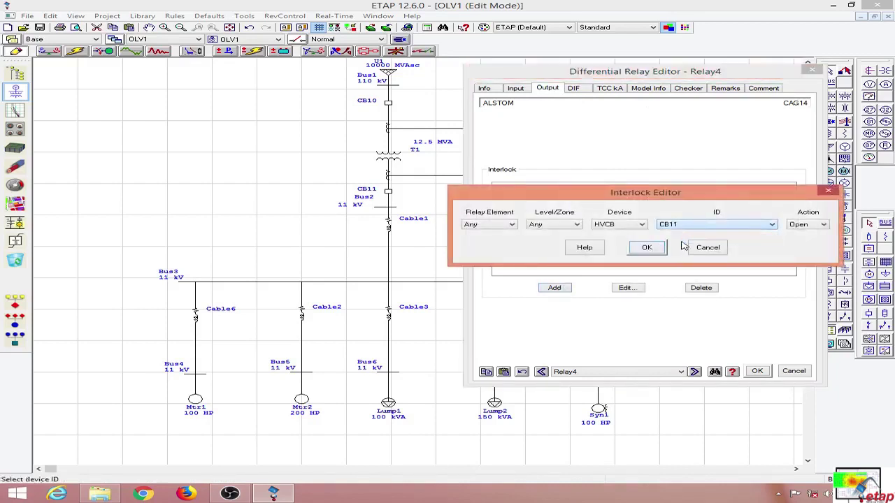
left_click(647, 248)
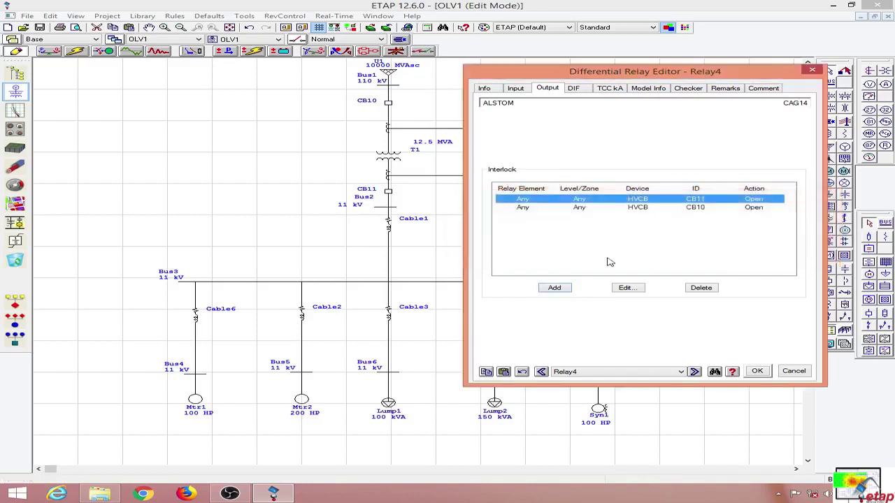
Set Relay4's differential inputs to CT6 and CT5 and apply the settings
left_click(515, 89)
left_click(591, 235)
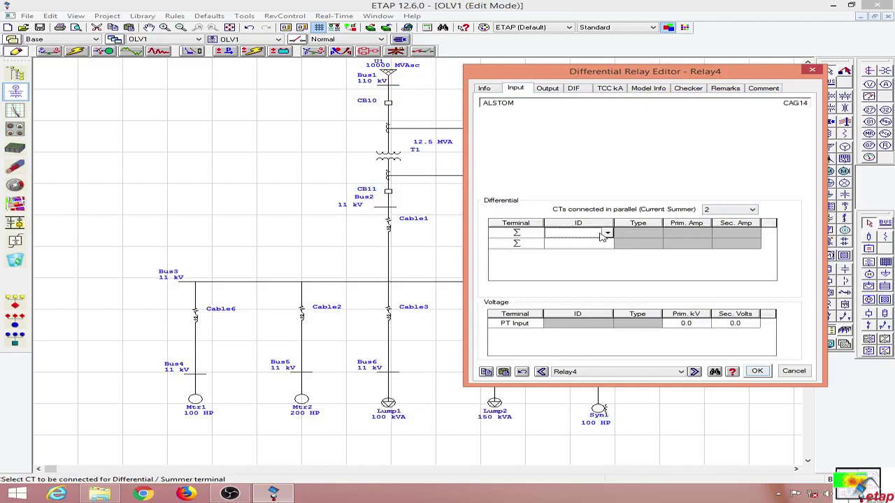
left_click(606, 236)
left_click(606, 251)
left_click(608, 246)
left_click(608, 246)
left_click(605, 257)
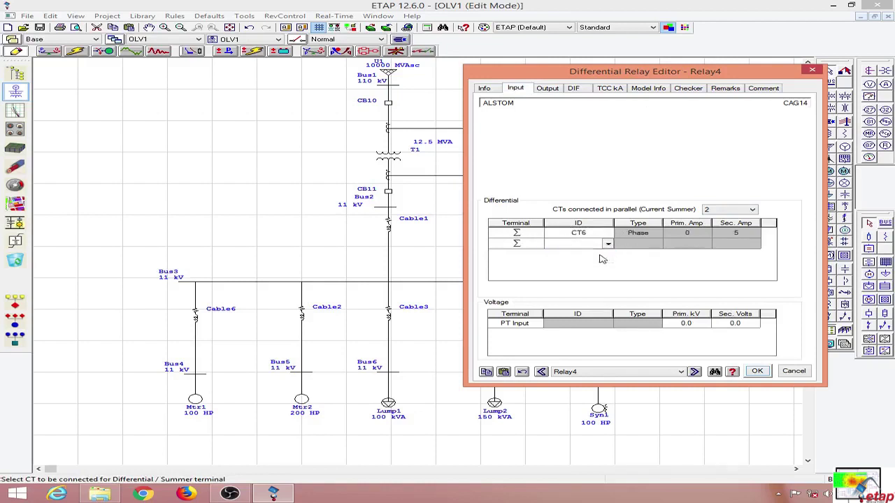
left_click(757, 372)
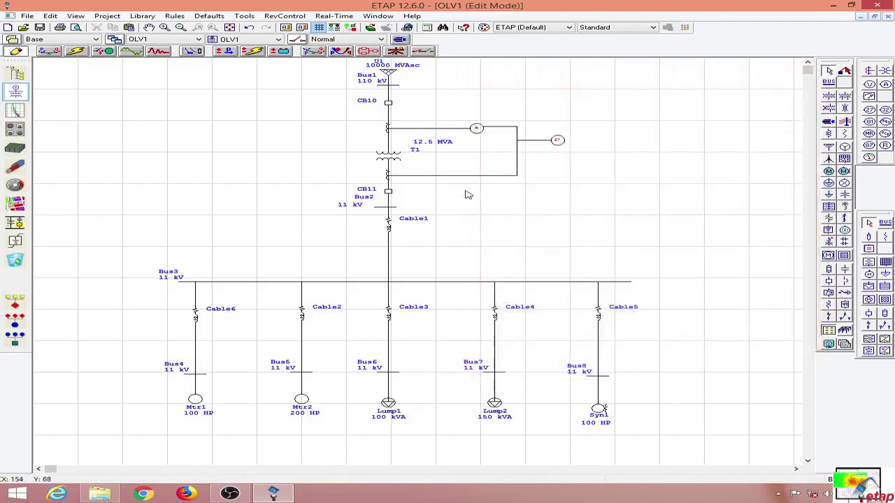
Give CT5 a 100 A primary, 1 A secondary and 10 VA burden
double_click(389, 129)
left_click_drag(364, 129, 619, 117)
left_click(549, 154)
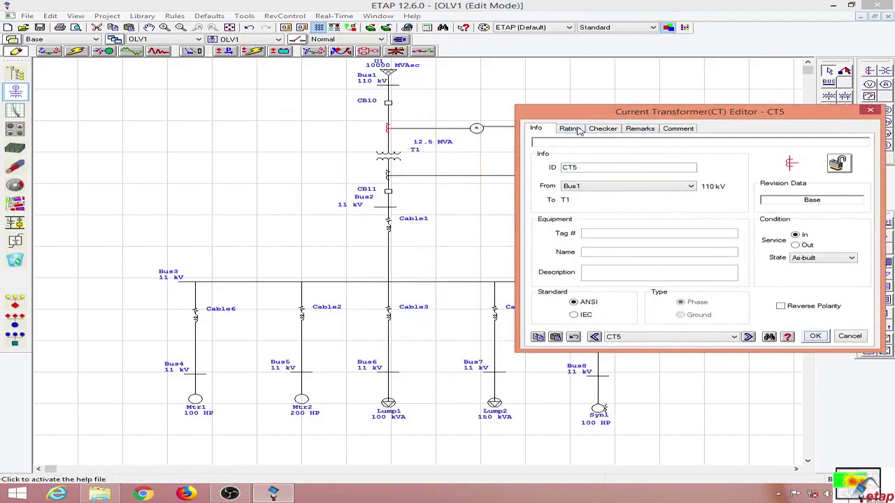
left_click(569, 129)
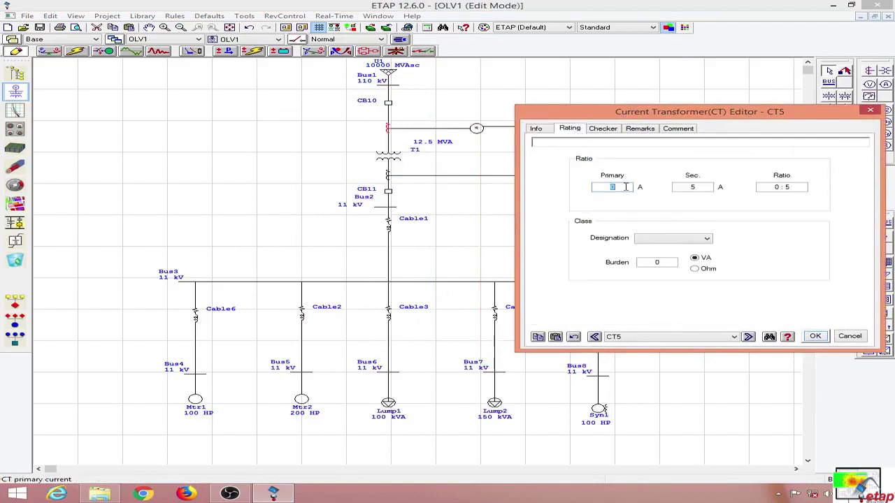
left_click(695, 188)
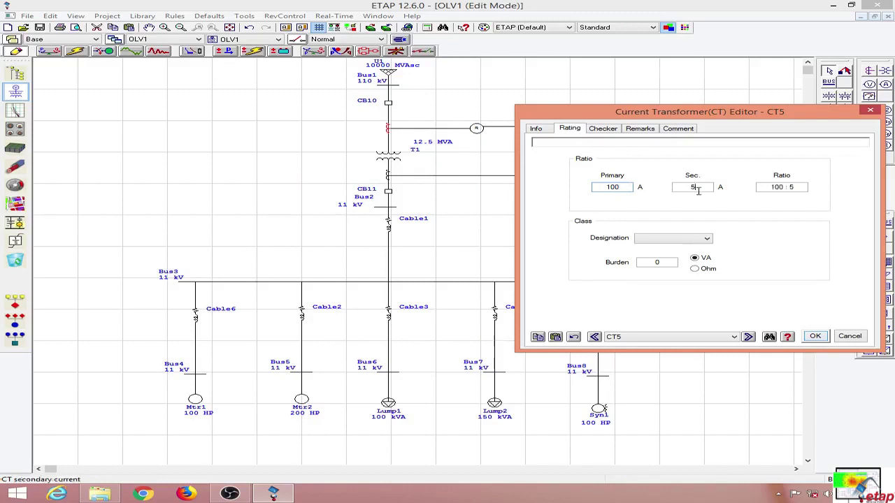
type("1")
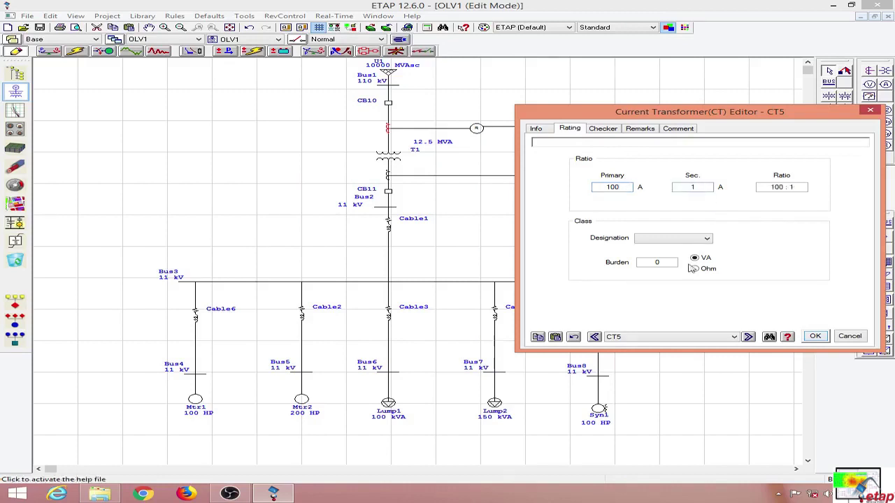
left_click(657, 262)
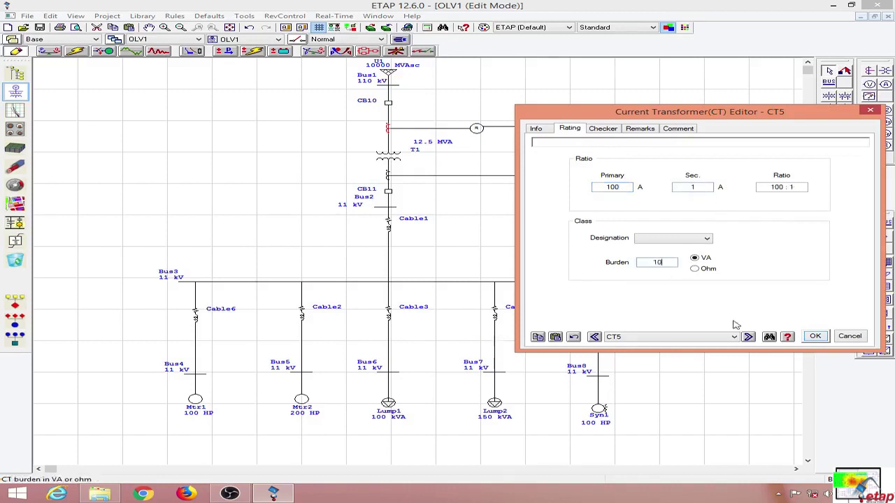
left_click(816, 336)
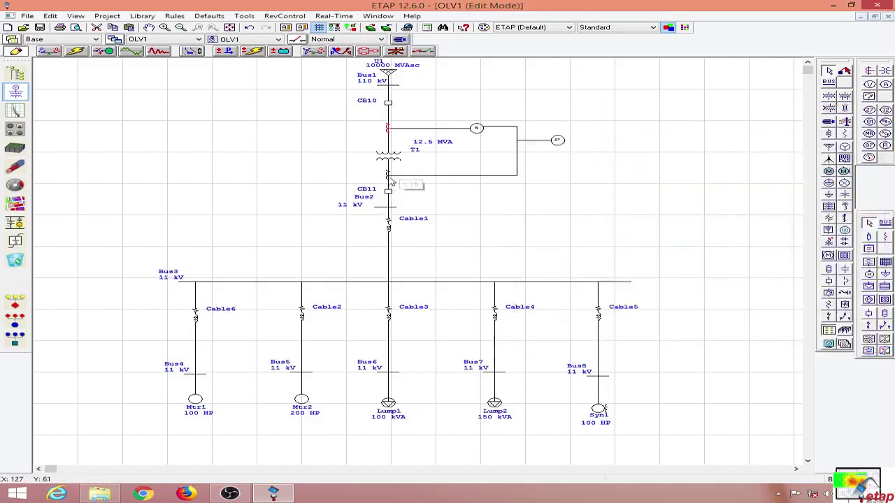
Give CT6 a 1000 A primary, 1 A secondary and 10 VA burden
double_click(388, 176)
left_click(318, 141)
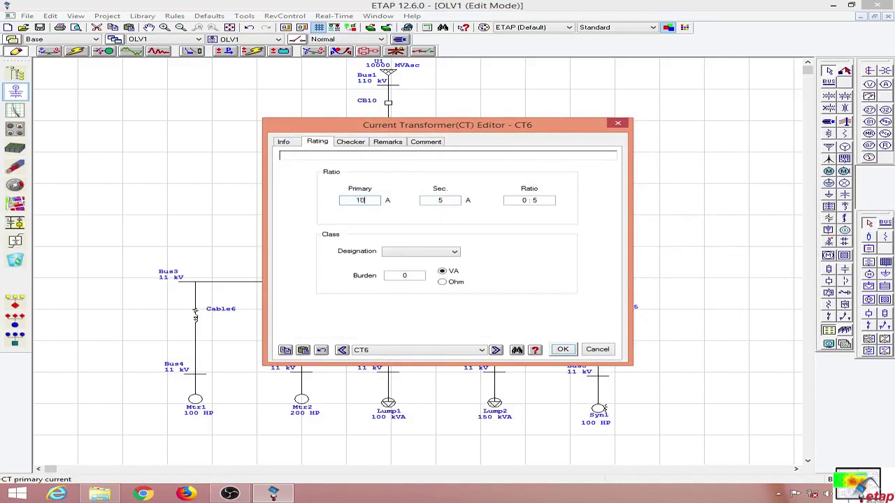
left_click(456, 201)
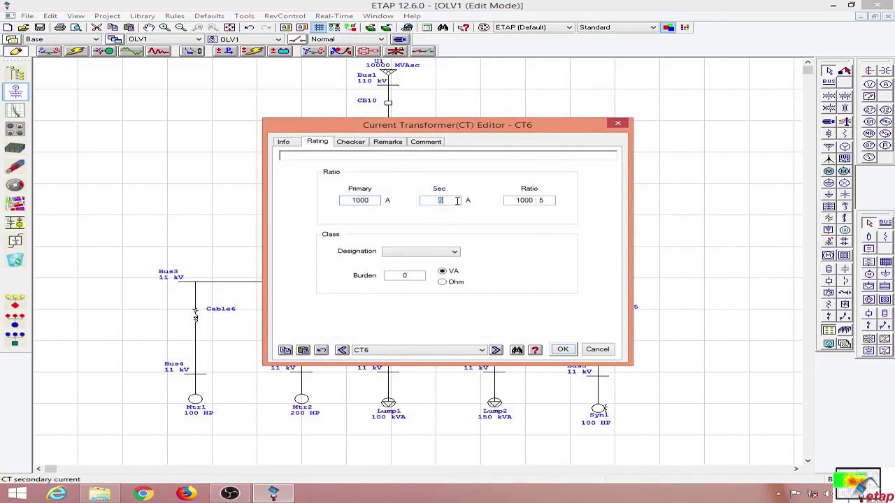
key("Tab")
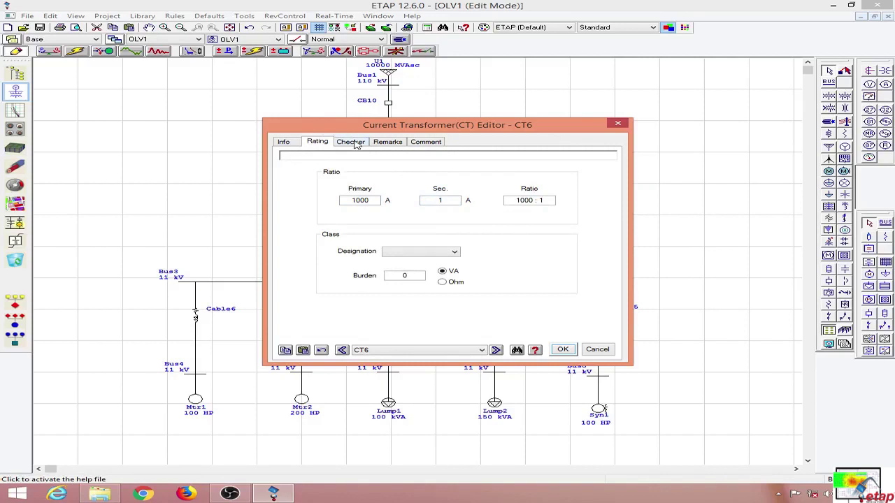
left_click(409, 276)
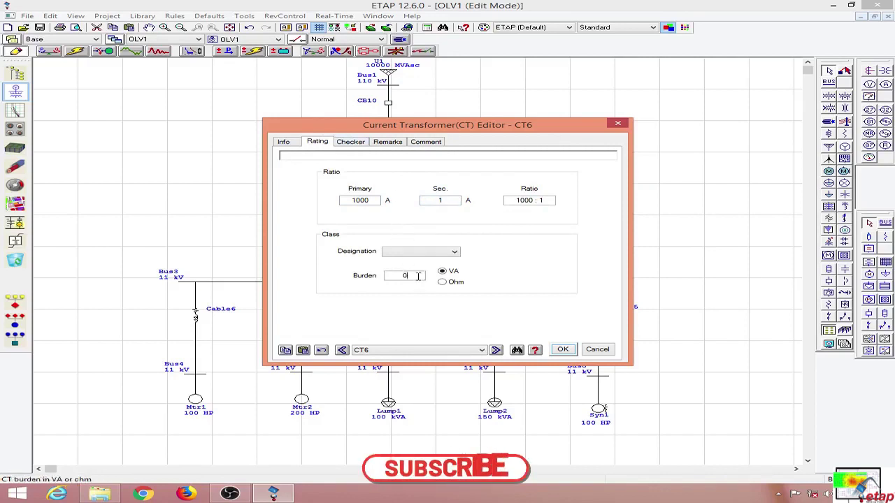
key("BackSpace")
type("10")
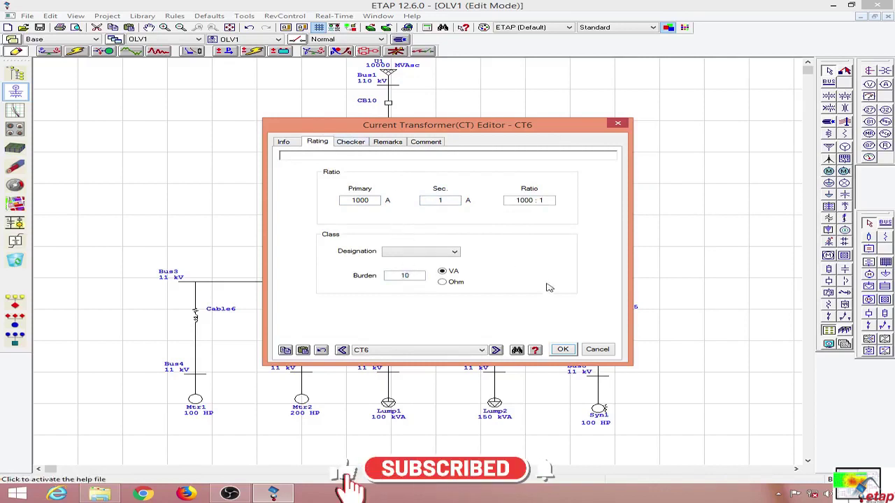
left_click(564, 348)
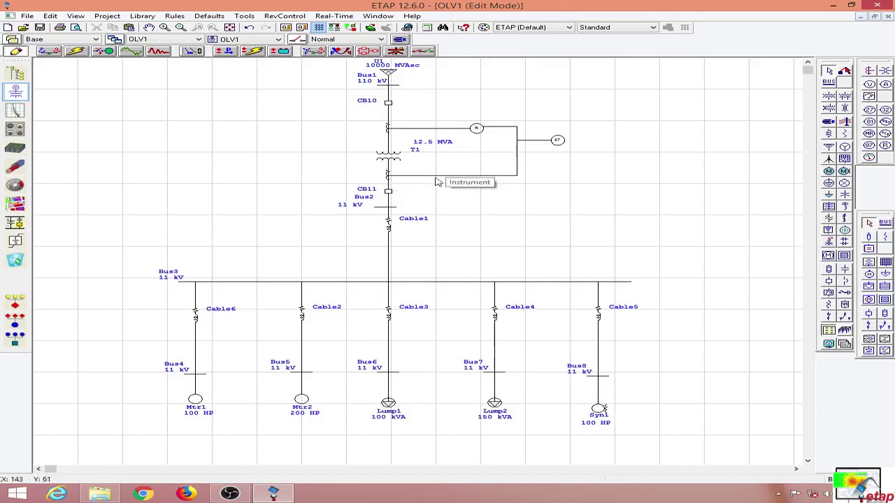
Turn on Reverse Polarity for CT6
double_click(390, 180)
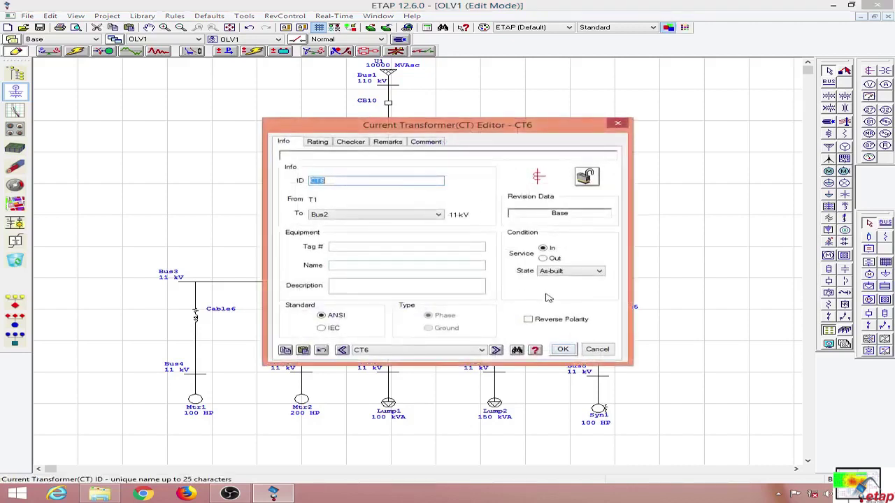
left_click(551, 318)
left_click_drag(426, 124, 656, 115)
left_click(787, 332)
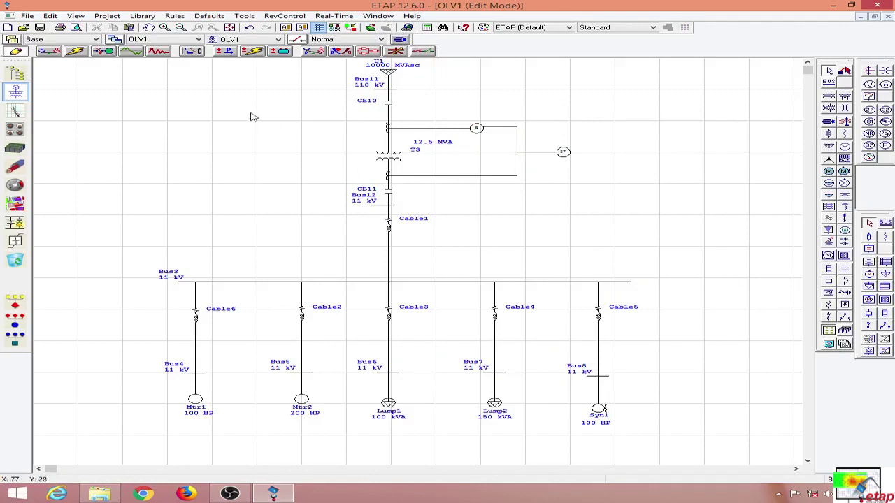
In Star sequence-of-operation mode, insert a fault on T3 and show the events report
left_click(194, 54)
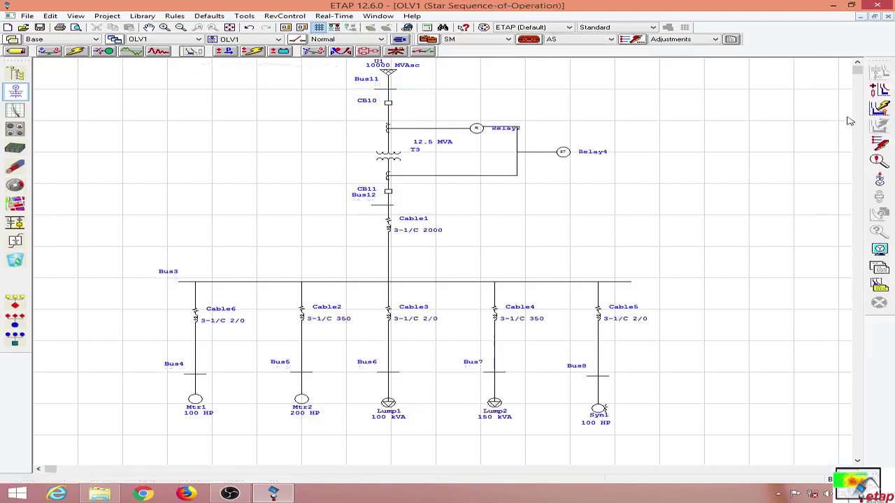
left_click(879, 143)
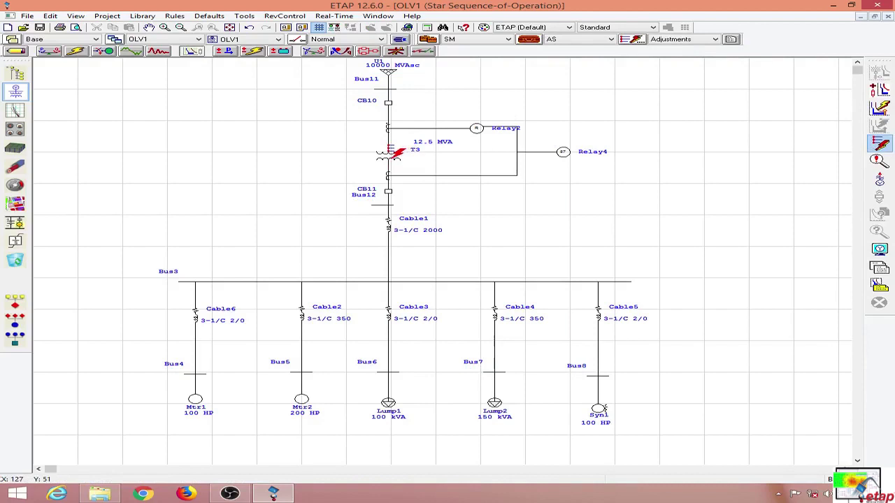
left_click(392, 162)
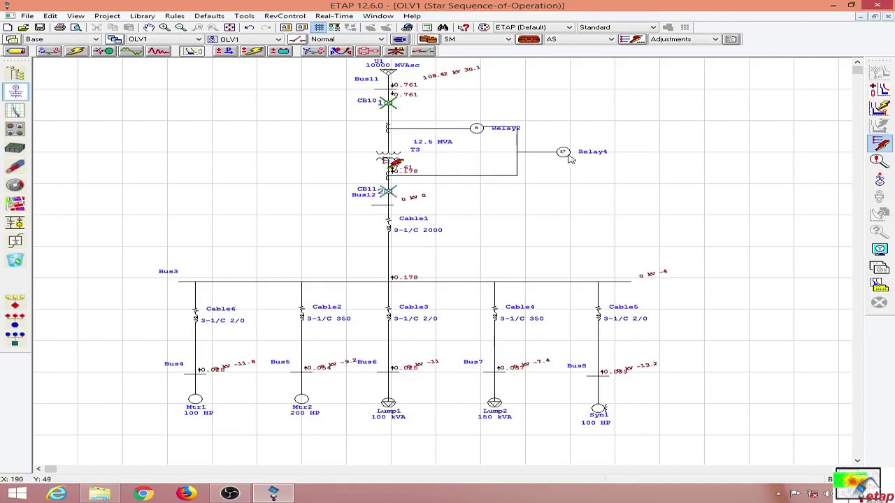
left_click(880, 160)
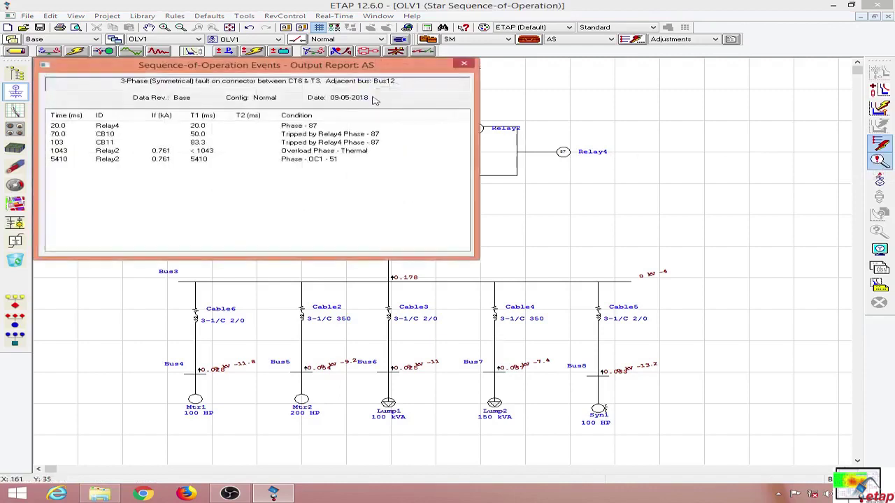
Step through the Relay2 events at 1043 ms and 5410 ms, then close the report
left_click_drag(210, 70, 536, 229)
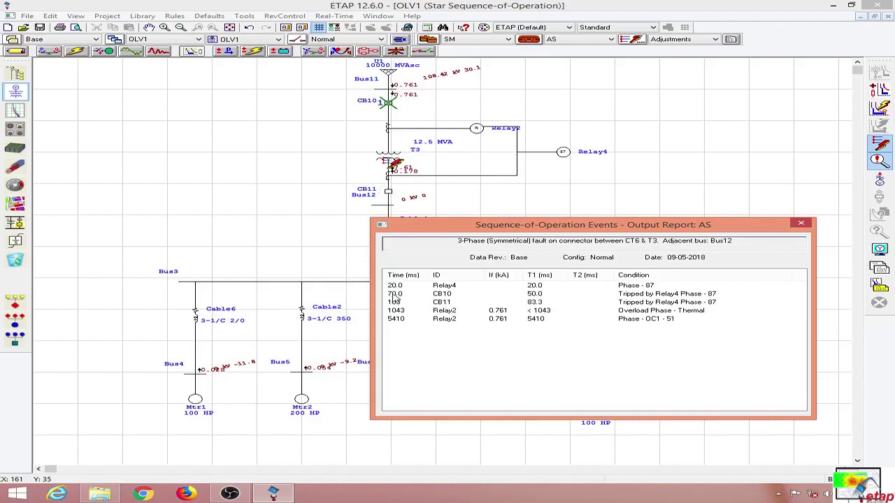
left_click(450, 311)
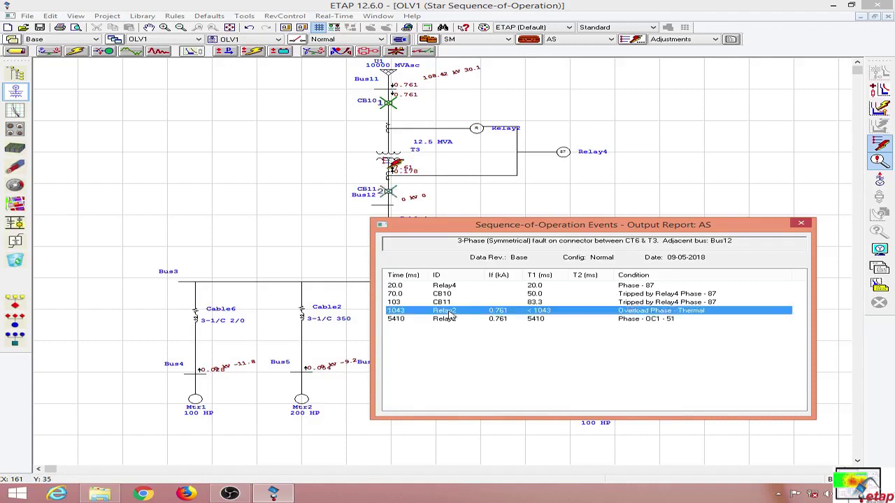
left_click(476, 320)
left_click(484, 312)
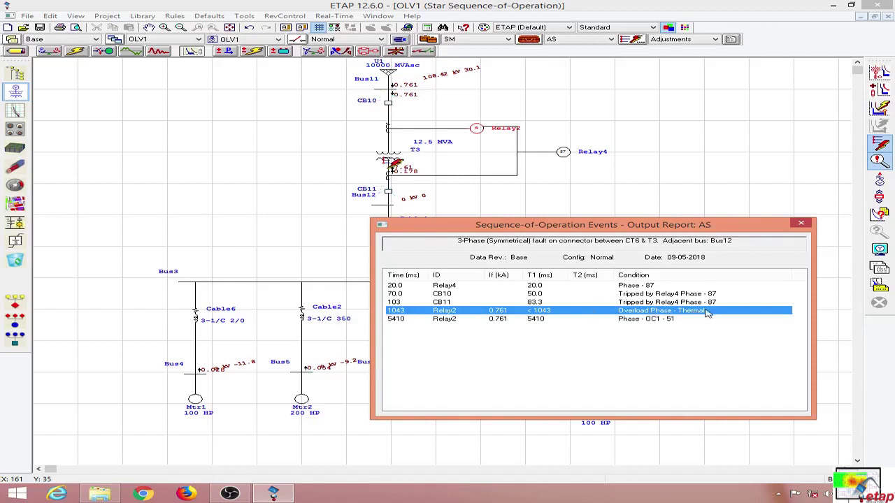
left_click(635, 320)
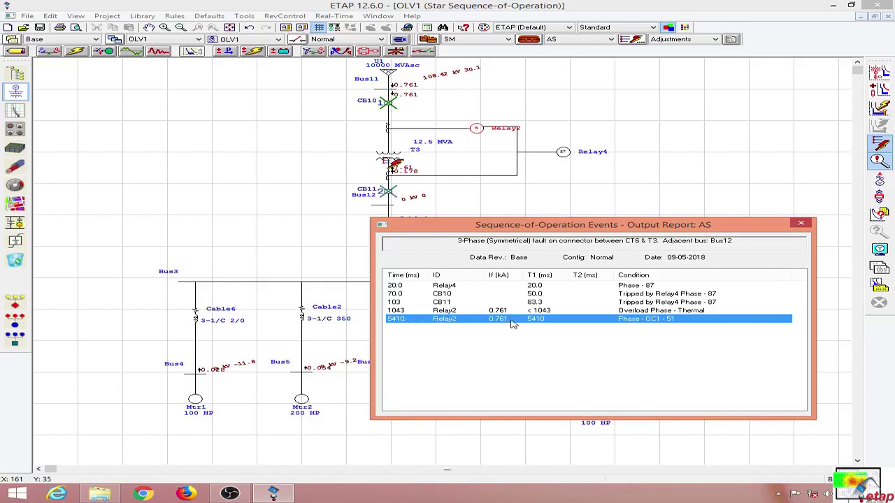
key("Escape")
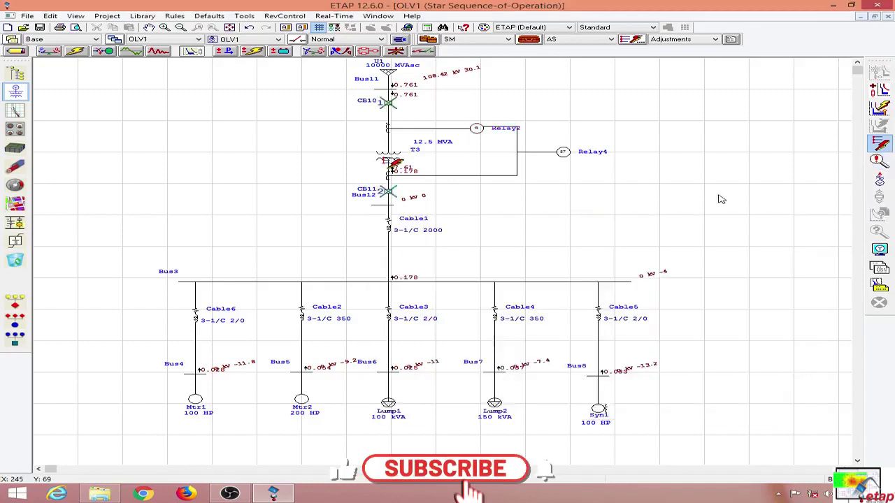